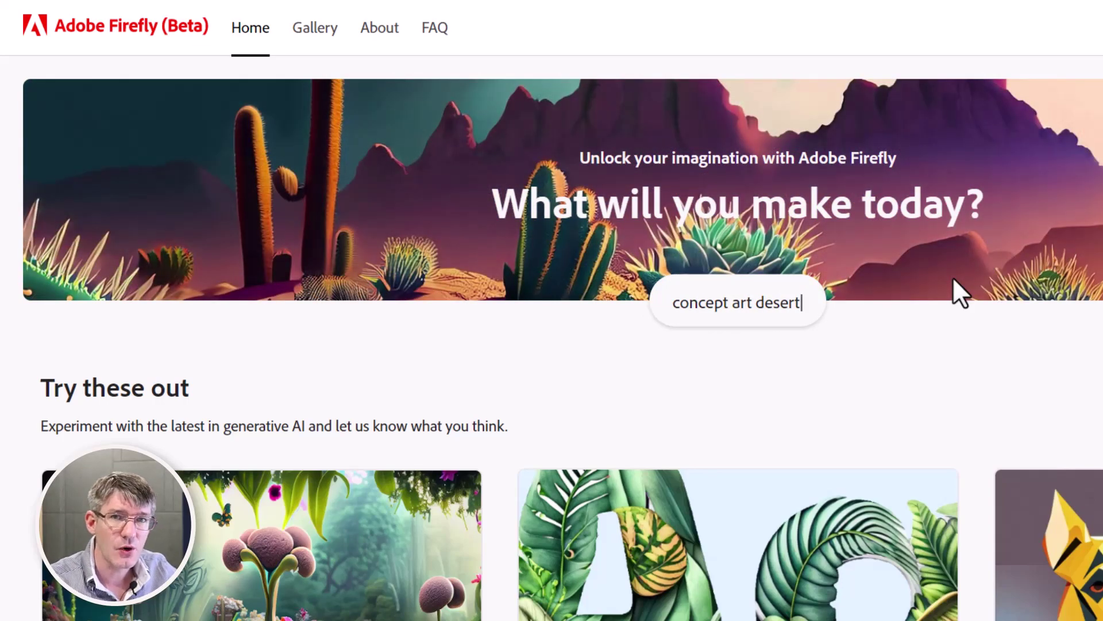
Open the Text to image generator from the 'Try these out' section of the Firefly home page.
scroll(953, 277, "down", 5)
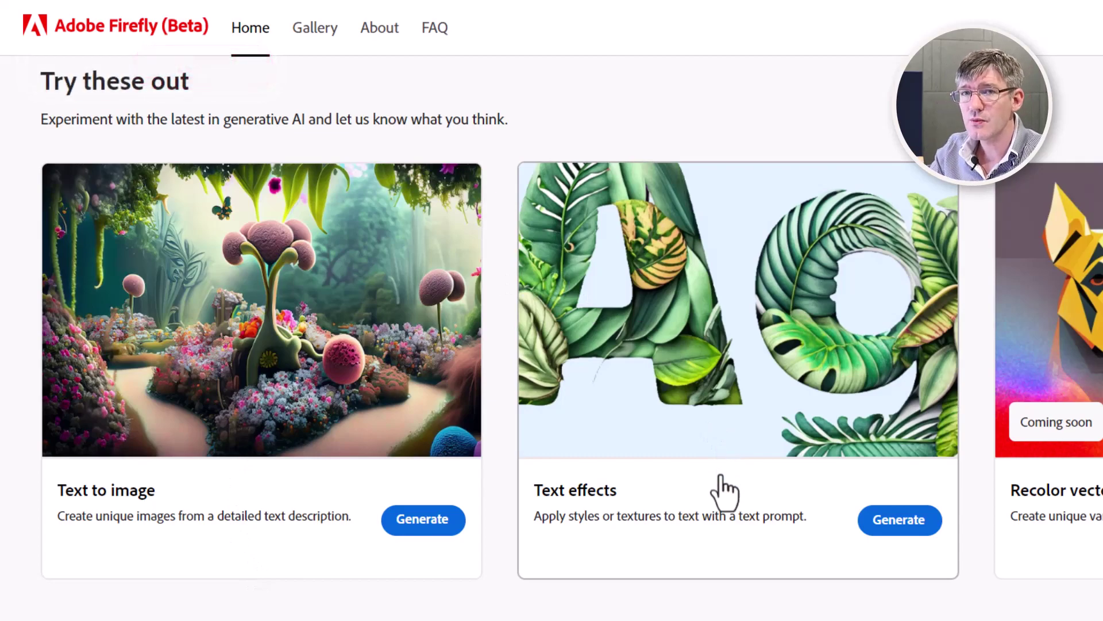
left_click(411, 523)
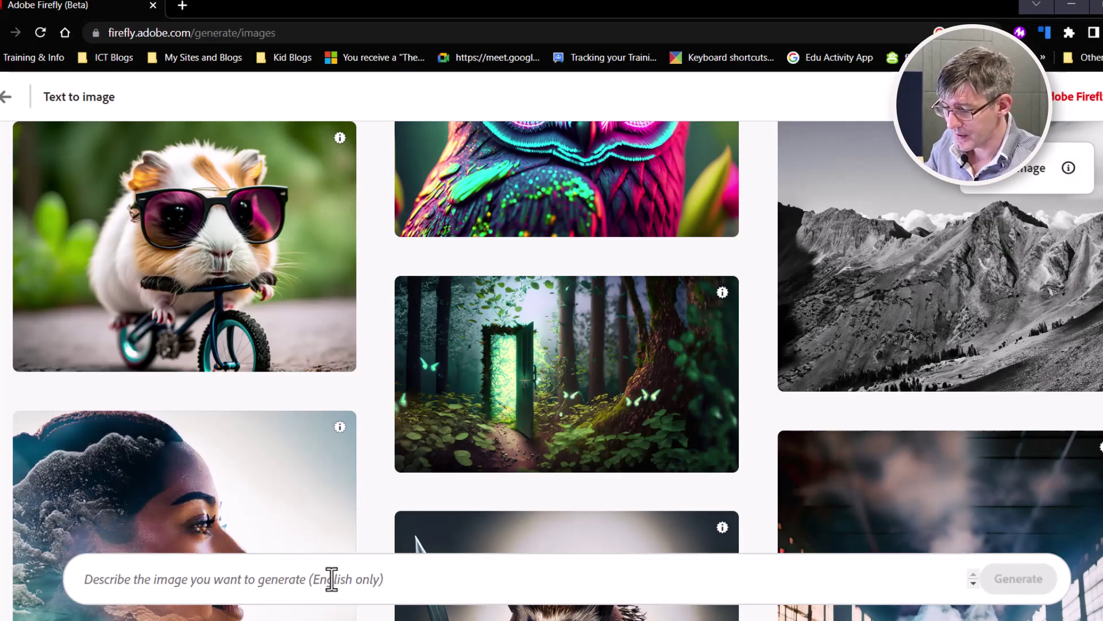
Generate images from the prompt 'A cute blue dragon, dressed as a firefighter. Background is a forest.'.
left_click(332, 579)
type("A c")
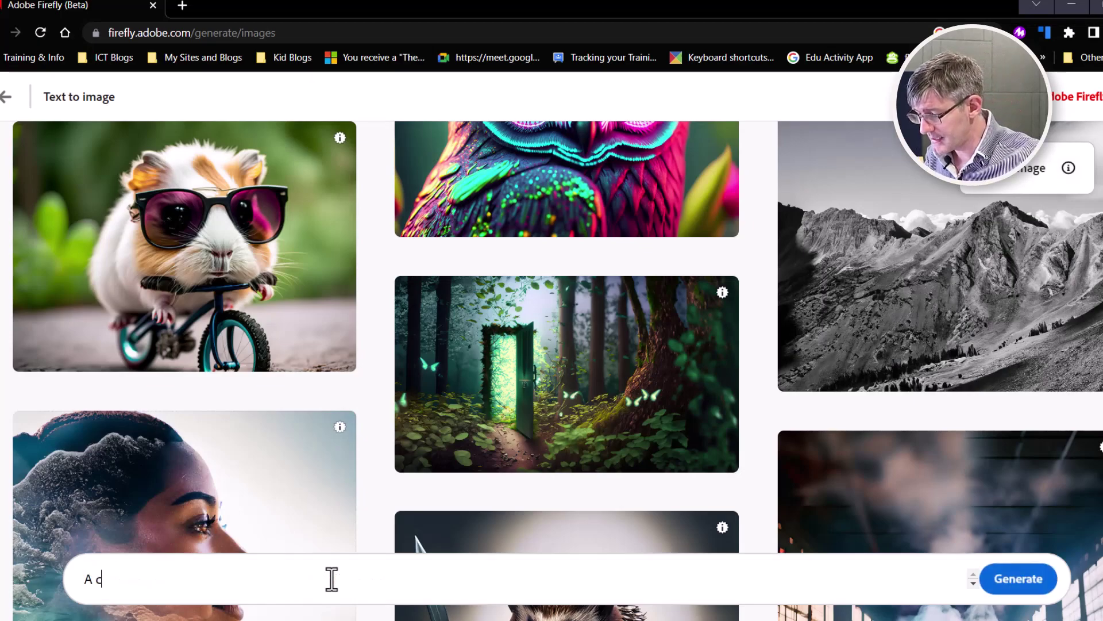
type("te blue dragon, dressed as a firefighter. Background is a forest.")
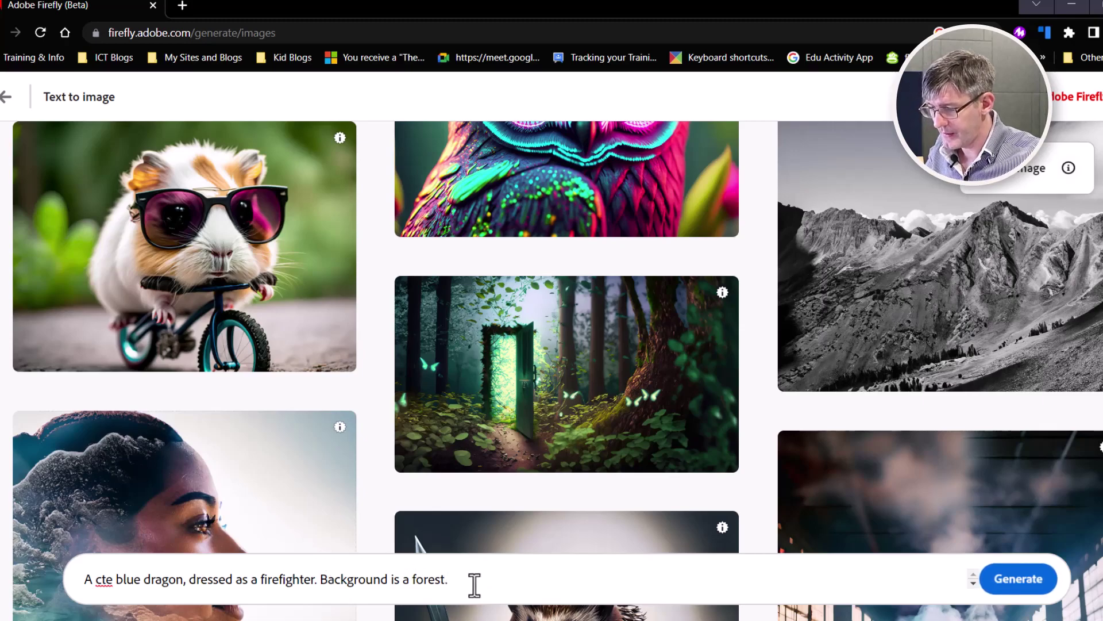
type("u")
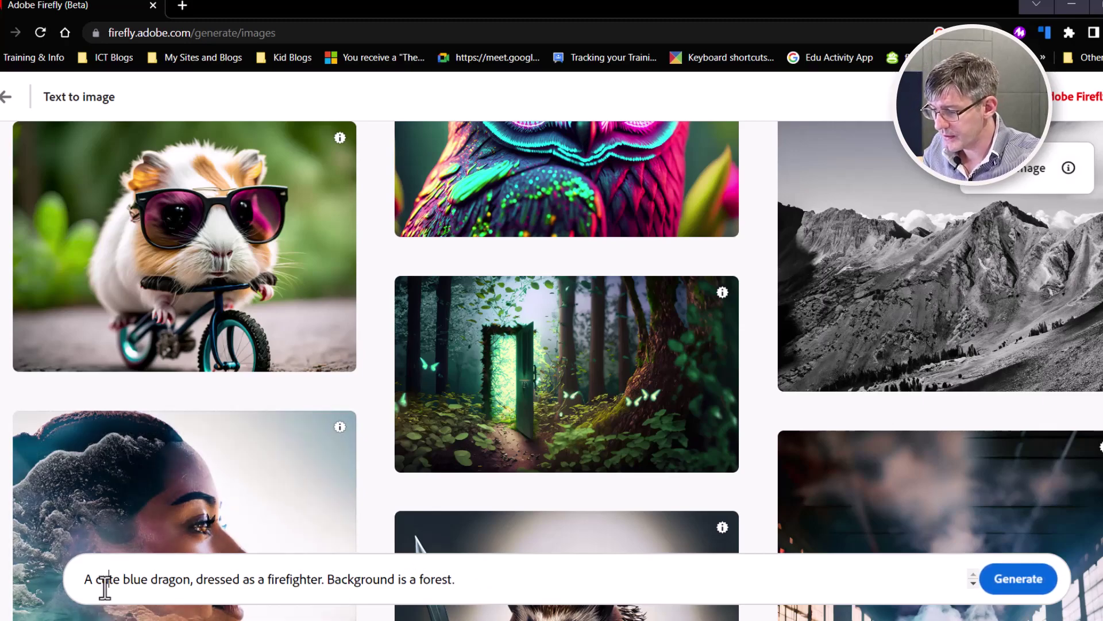
left_click(1031, 584)
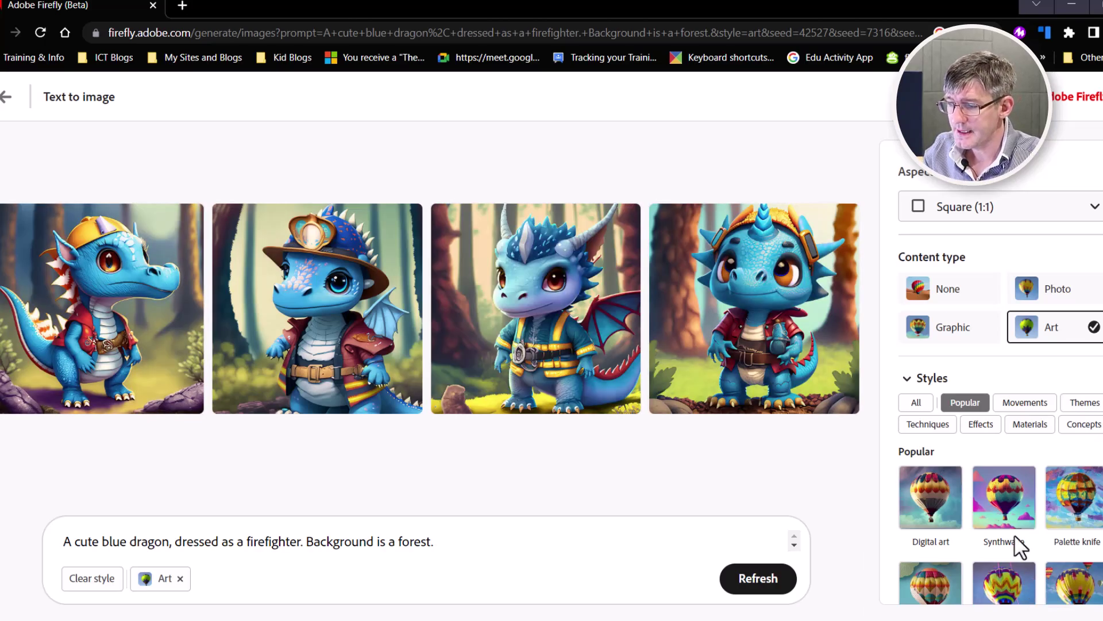
Enlarge the first dragon result and step through the previews to the fourth image.
mouse_move(725, 341)
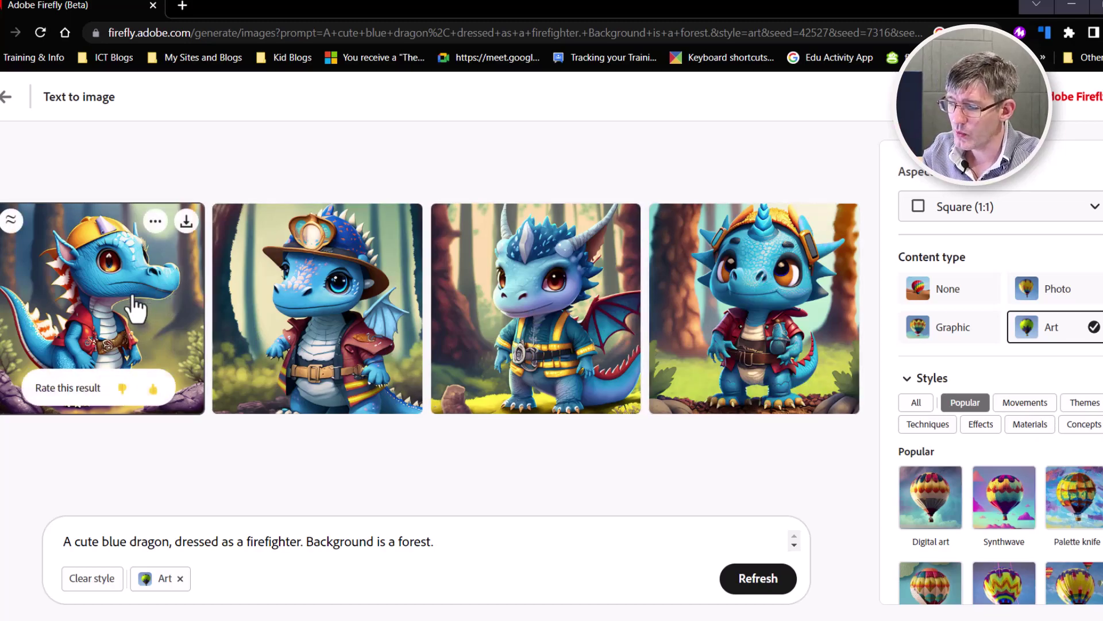
left_click(135, 309)
mouse_move(647, 312)
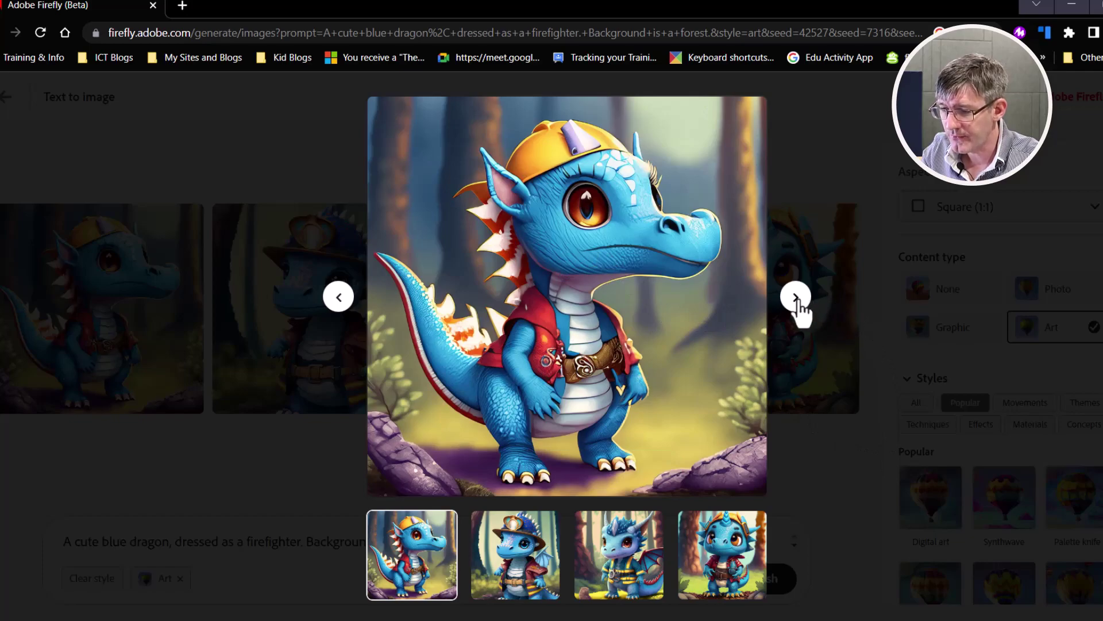
left_click(796, 297)
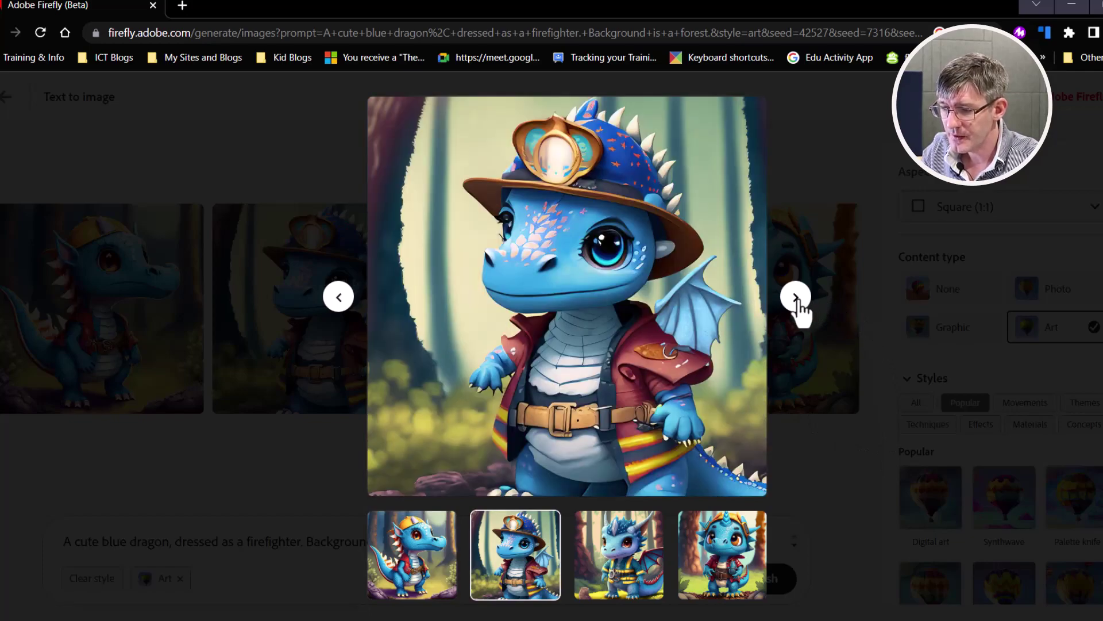
left_click(796, 297)
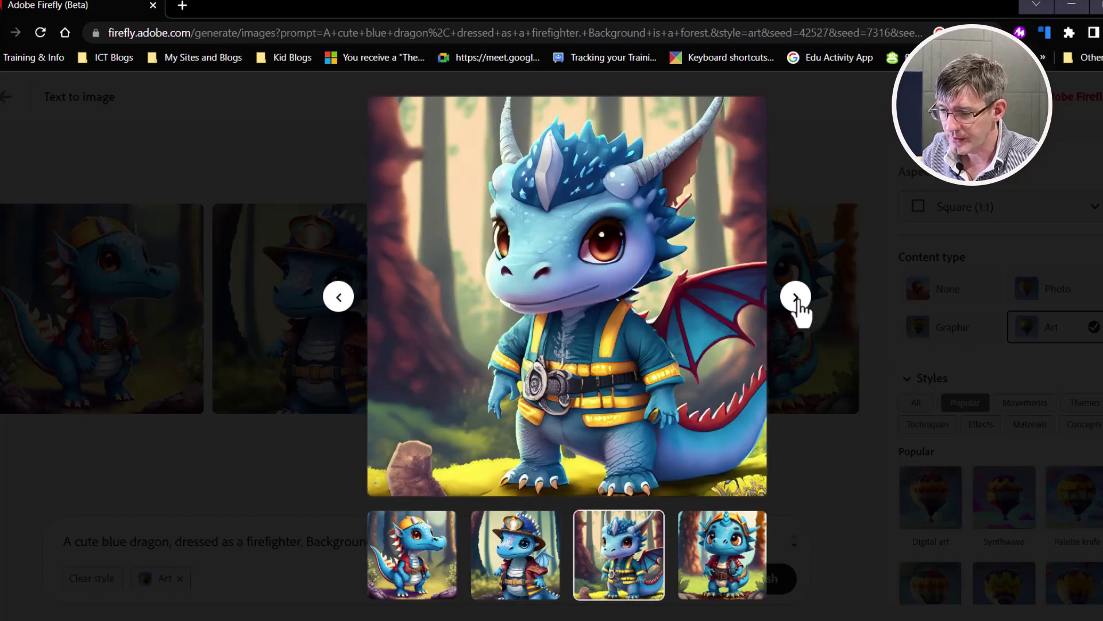
left_click(796, 297)
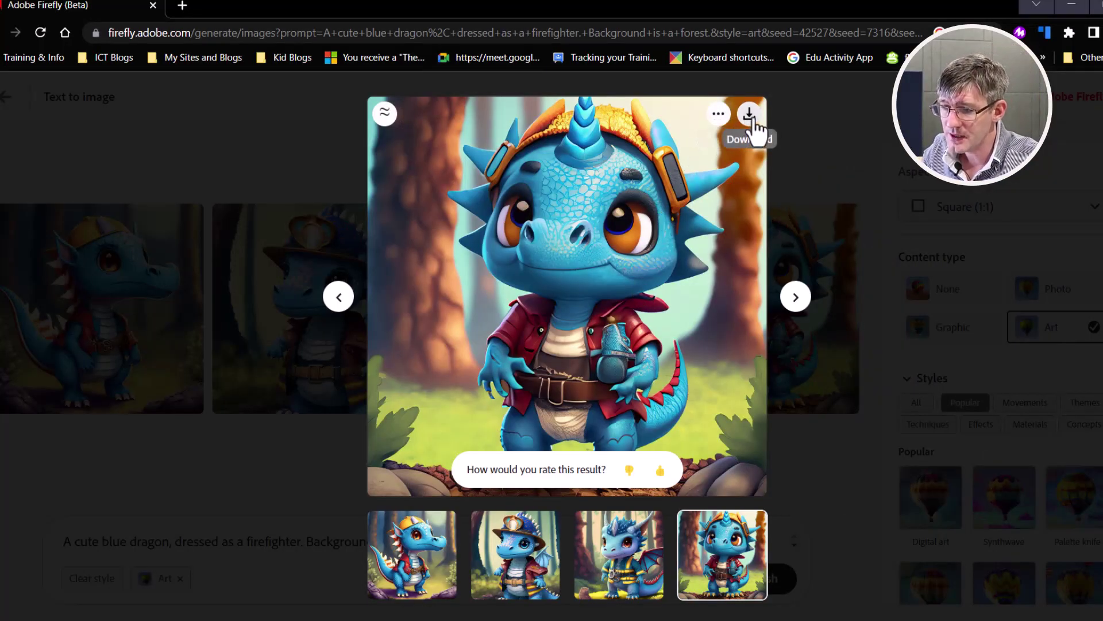
Download the fourth dragon image as a JPG with Content Credentials and open the saved file.
left_click(749, 115)
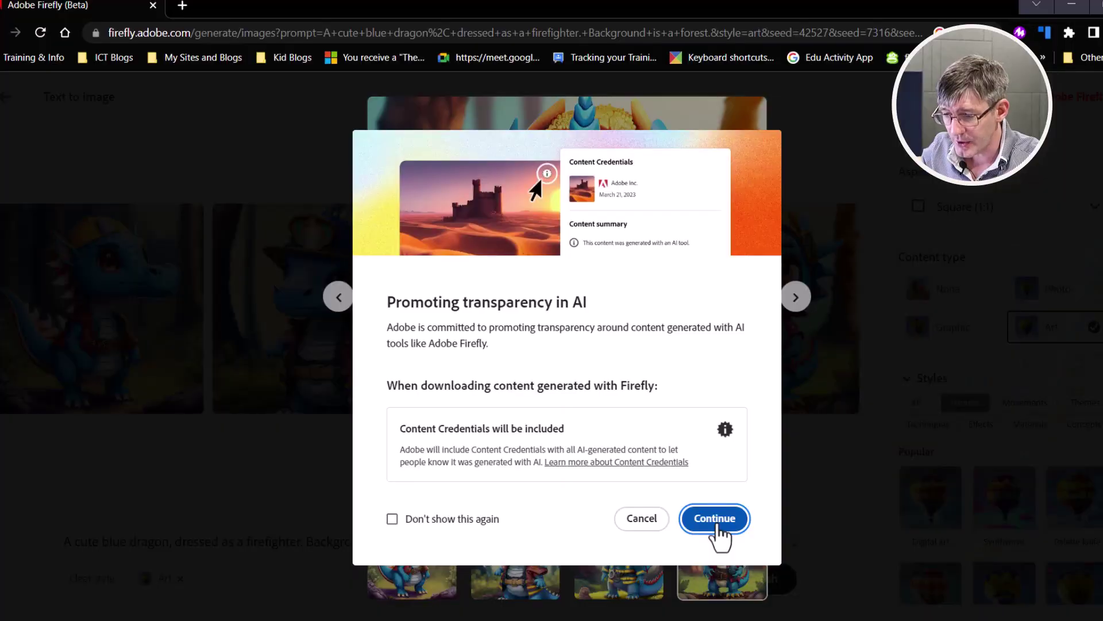
left_click(716, 527)
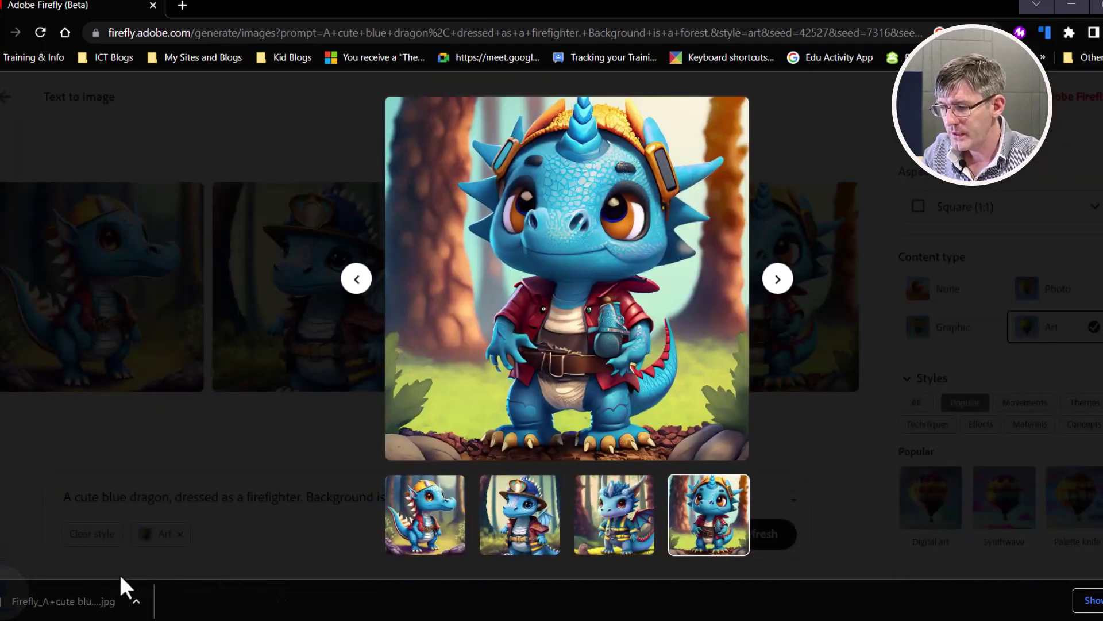
left_click(74, 603)
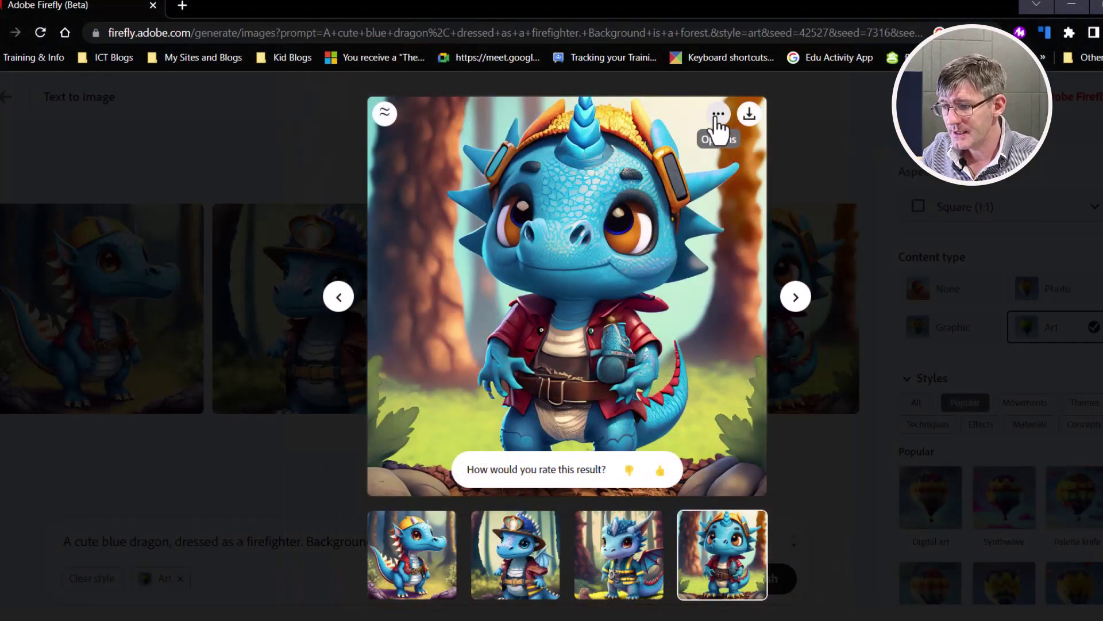
Submit the fourth firefighter dragon image to the Firefly Gallery from its options menu.
left_click(718, 114)
left_click(879, 235)
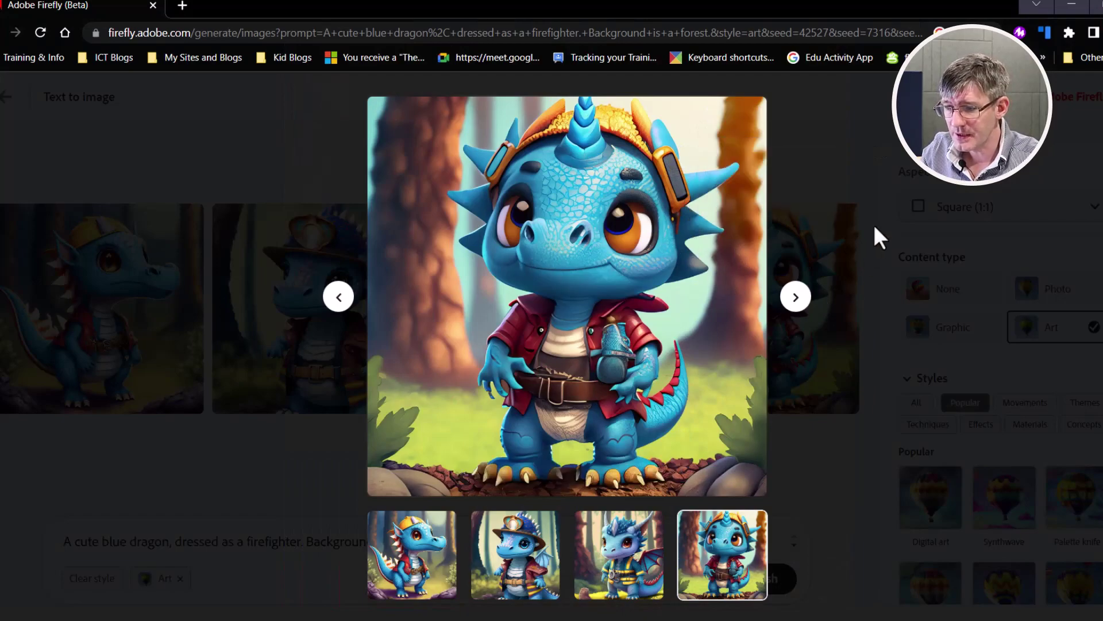
left_click(719, 114)
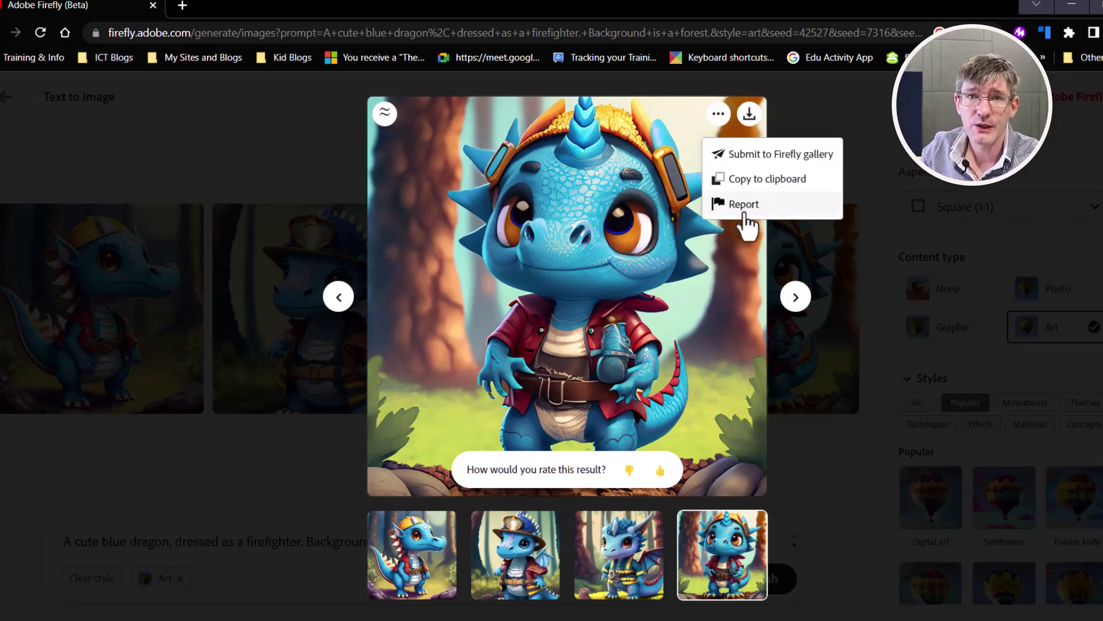
left_click(747, 164)
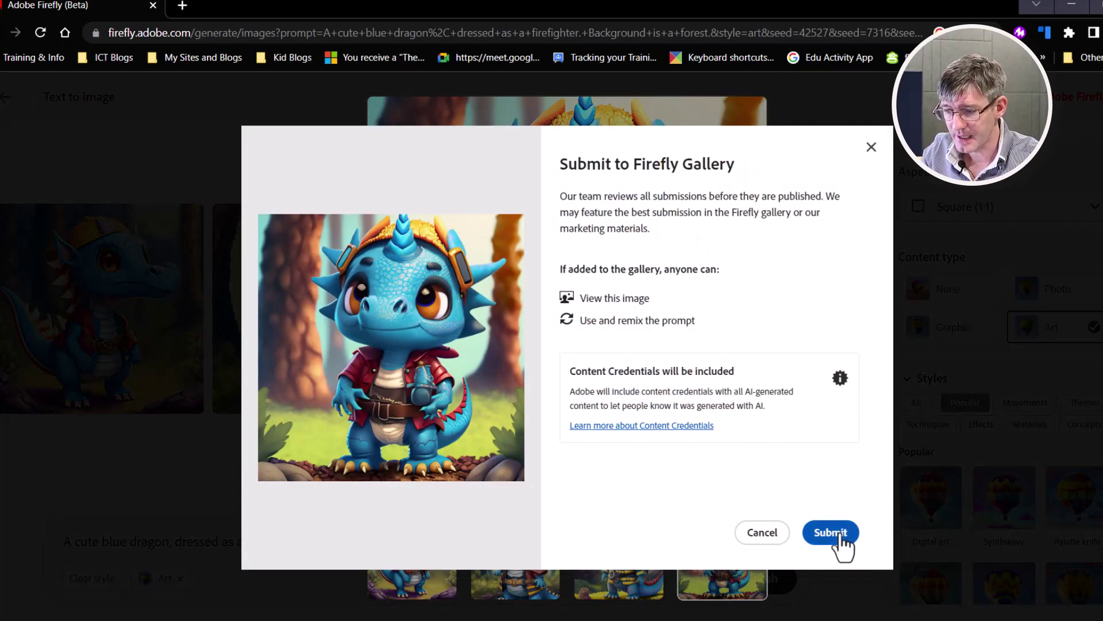
left_click(830, 533)
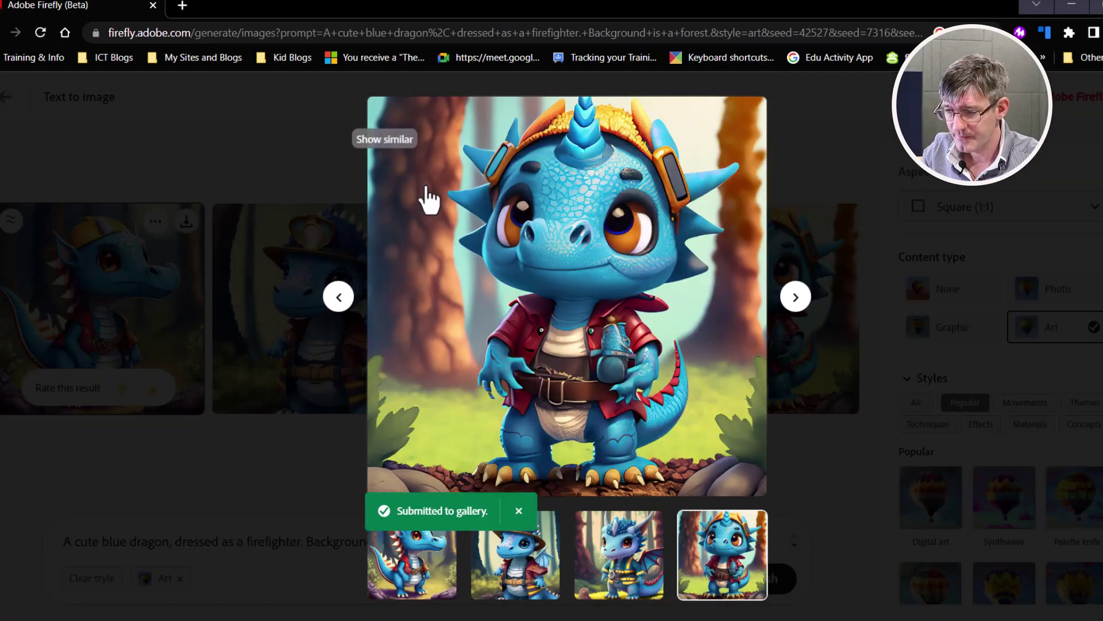
mouse_move(401, 165)
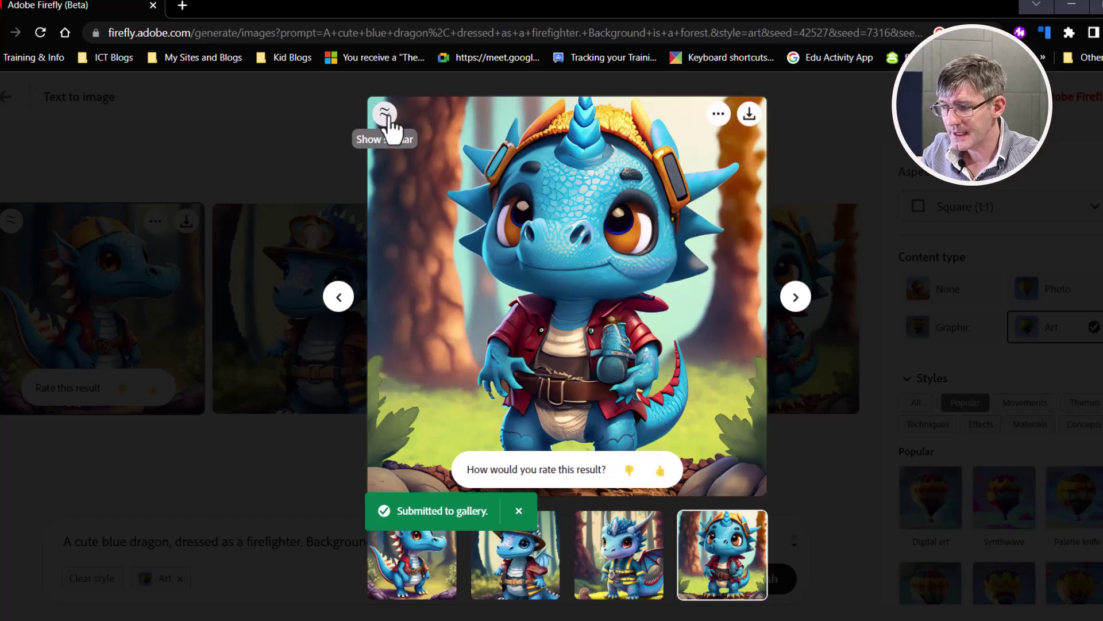
Generate Show similar variations of the fourth firefighter dragon image.
left_click(385, 115)
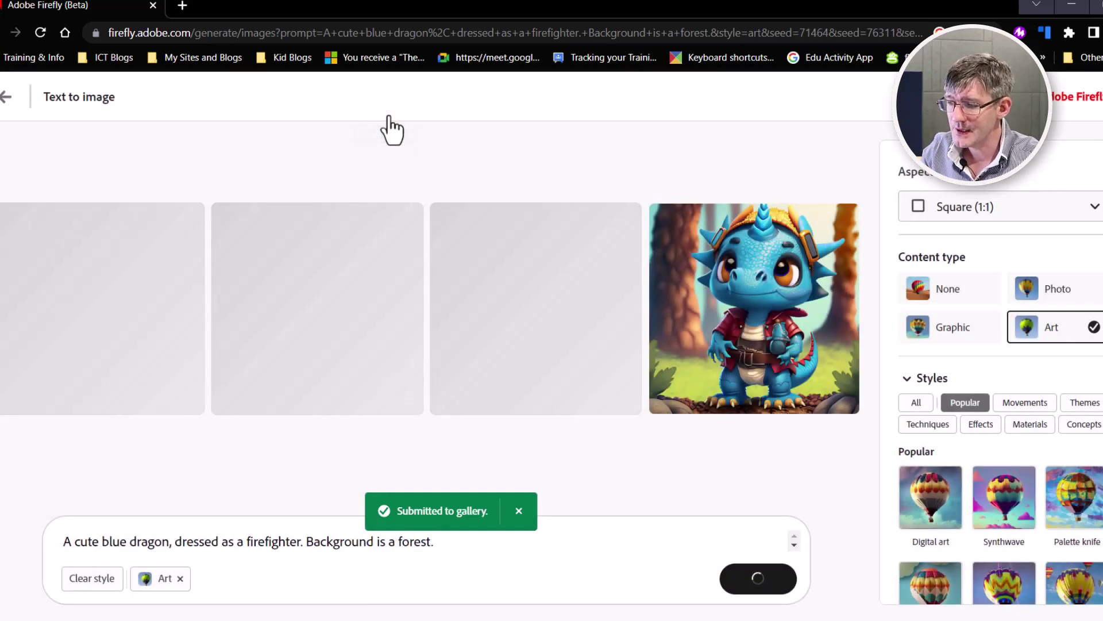
mouse_move(775, 295)
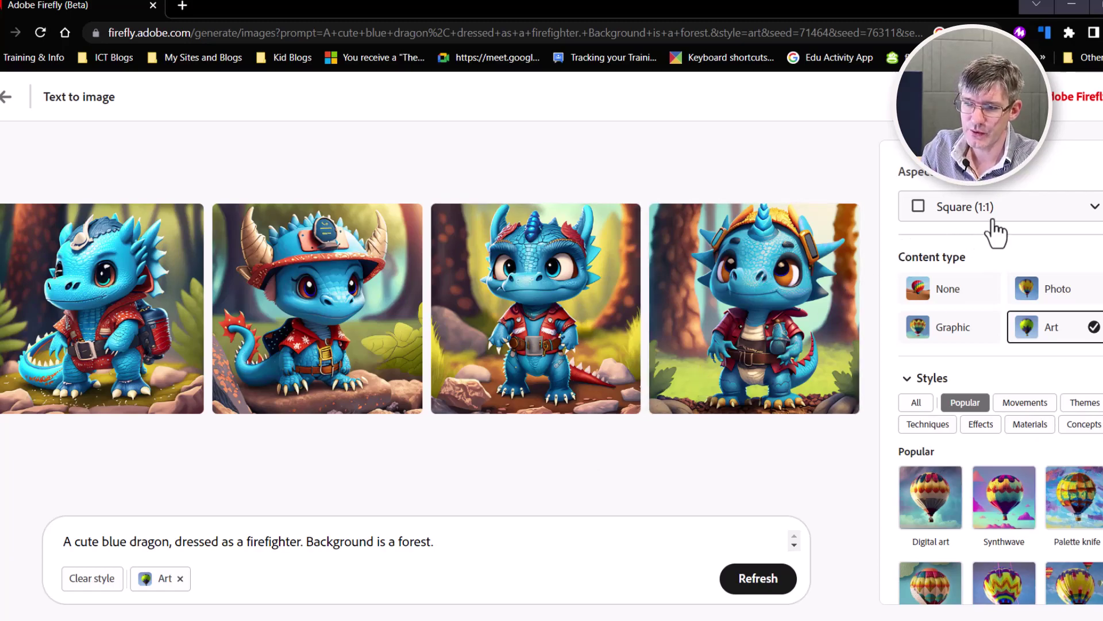
Change the content type from Art to Graphic, leaving the aspect ratio unchanged.
left_click(1021, 227)
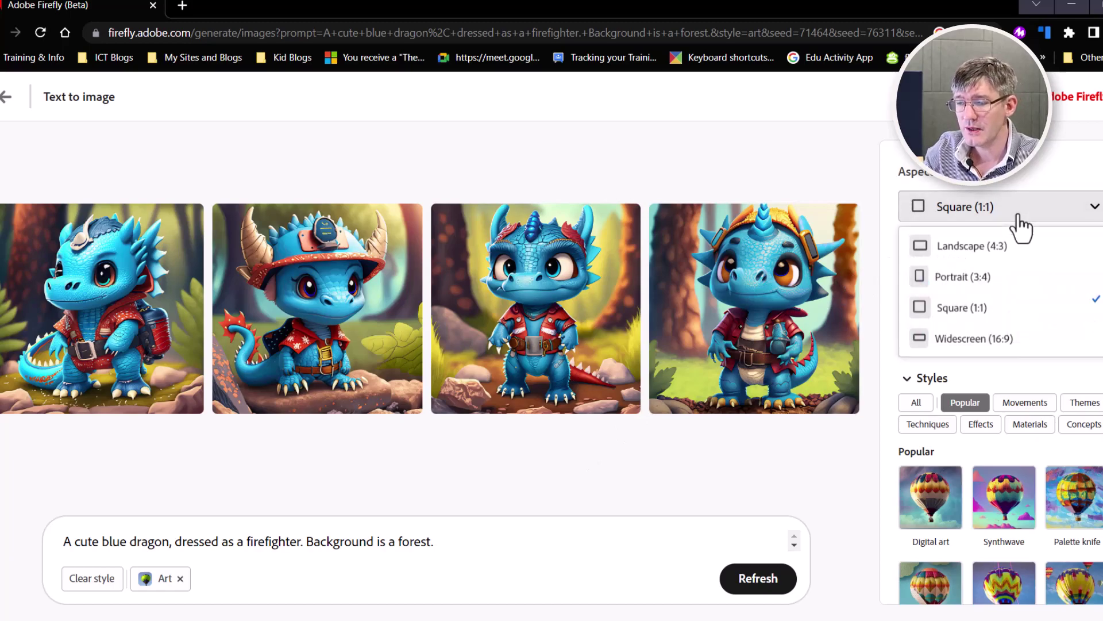
left_click(1042, 174)
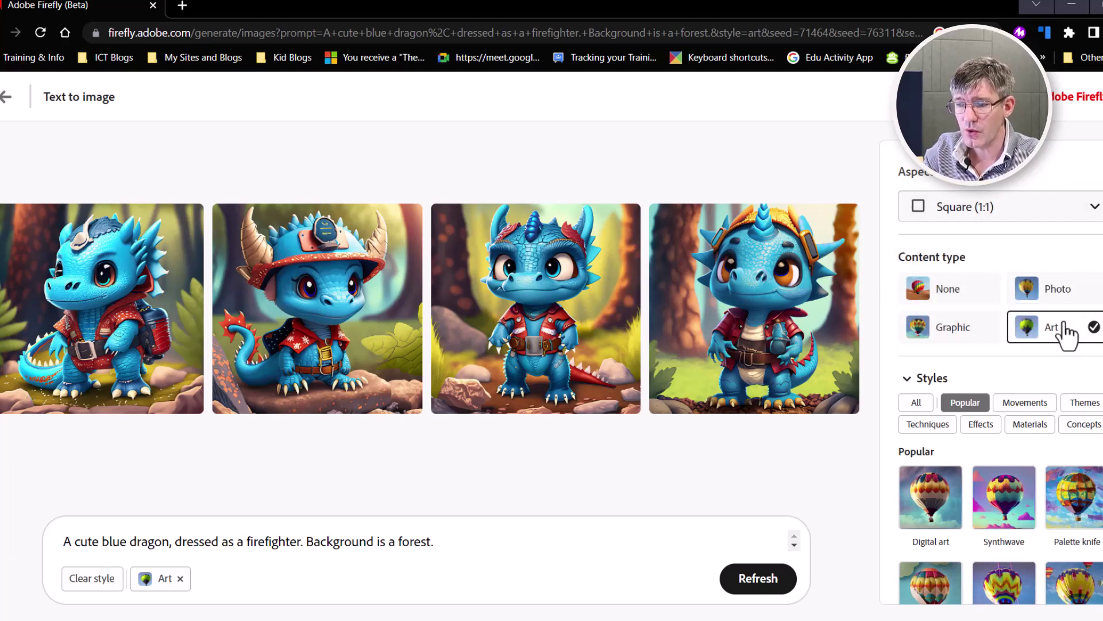
left_click(975, 340)
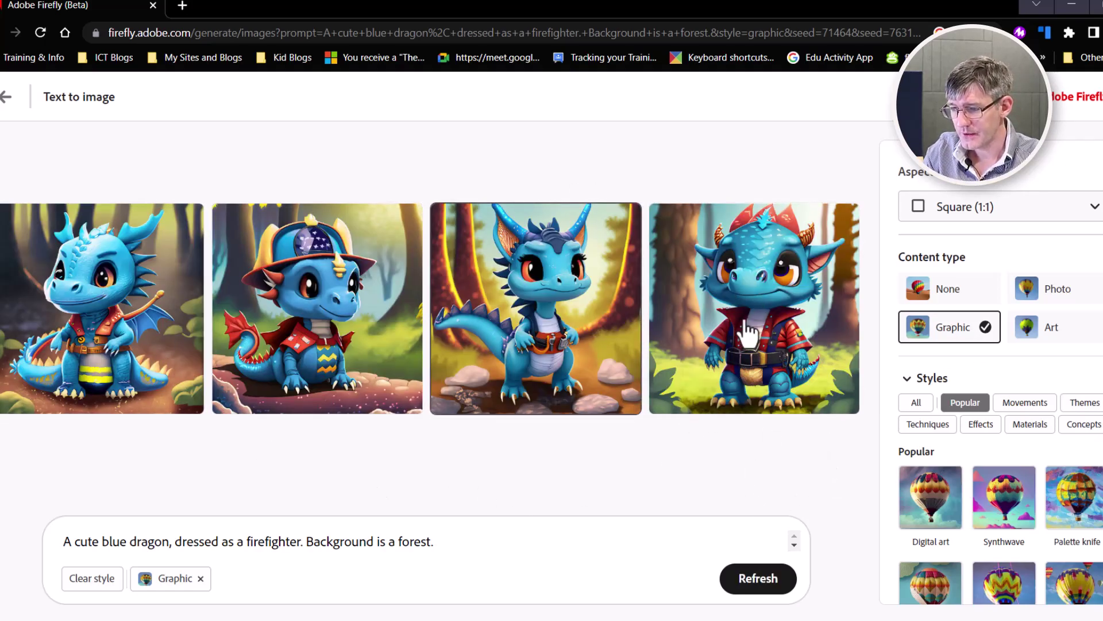
Apply Muted color, Dramatic lighting and Shot from above effects, then generate new dragon images.
scroll(1059, 481, "down", 4)
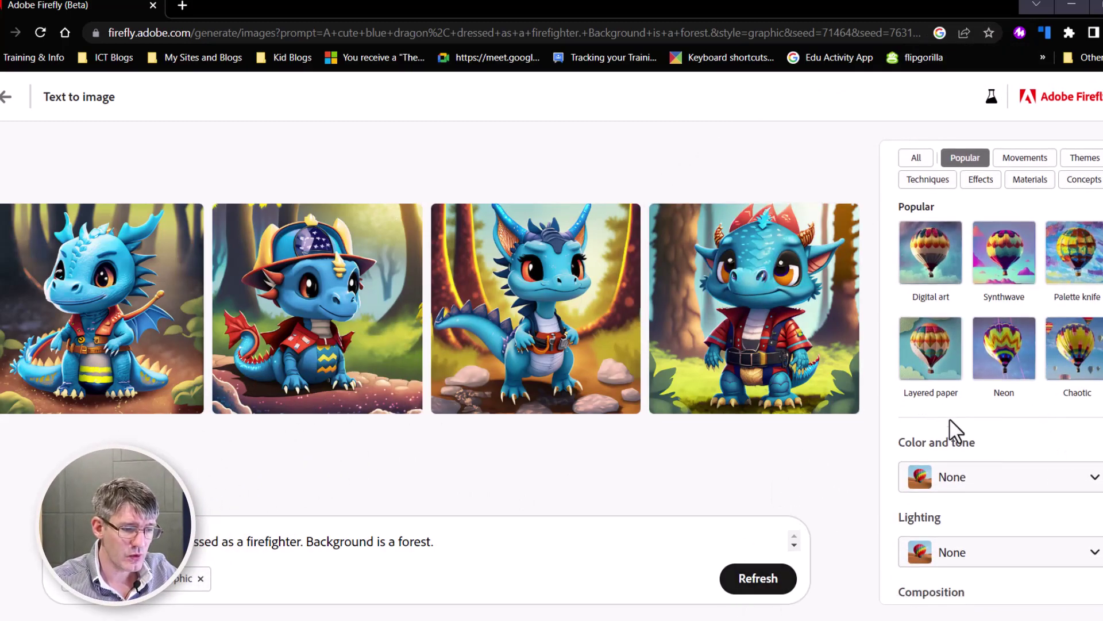
scroll(950, 418, "down", 1)
left_click(1016, 421)
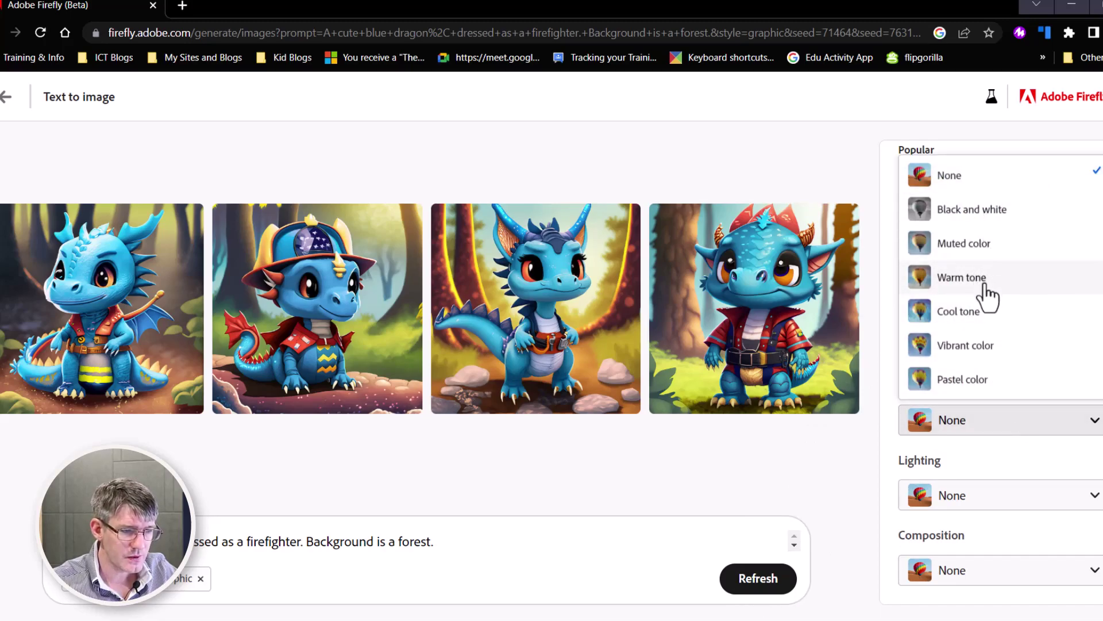
left_click(990, 246)
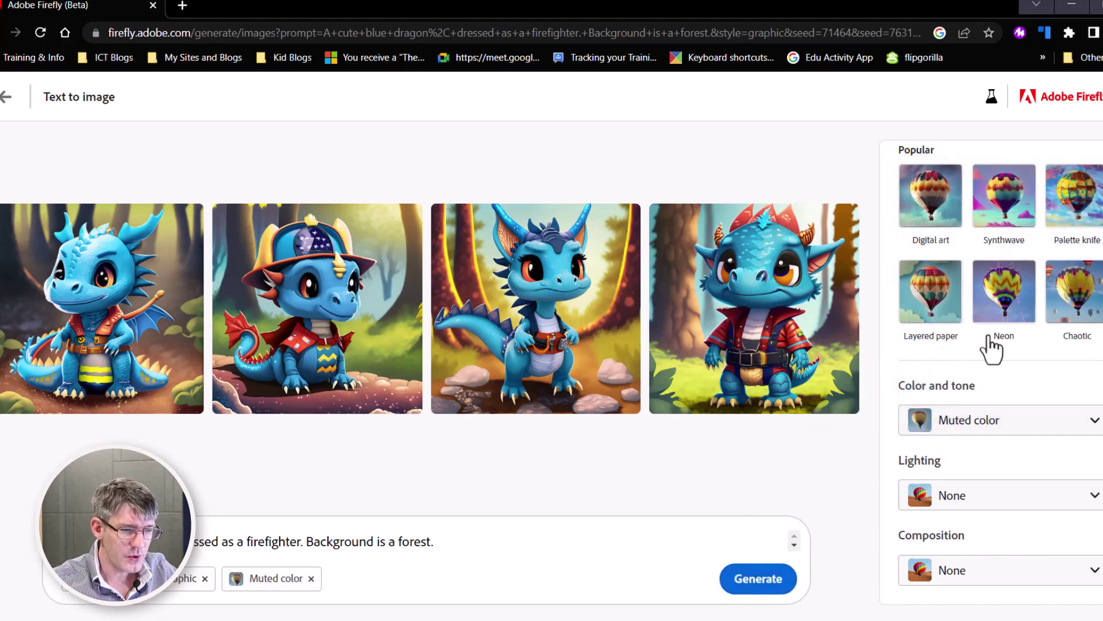
left_click(986, 505)
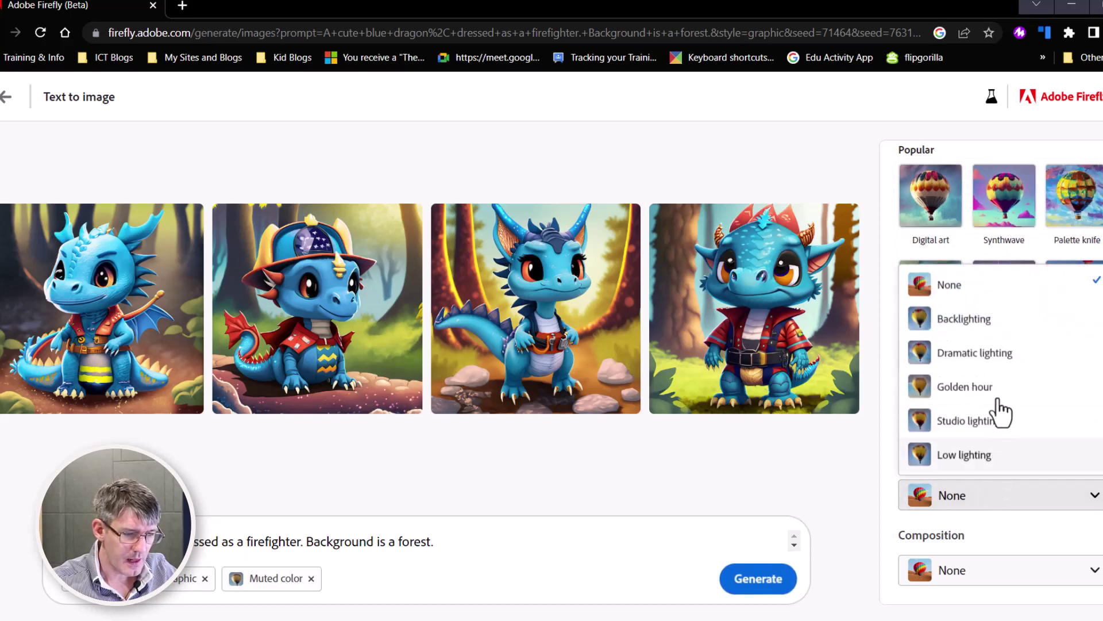
left_click(1007, 357)
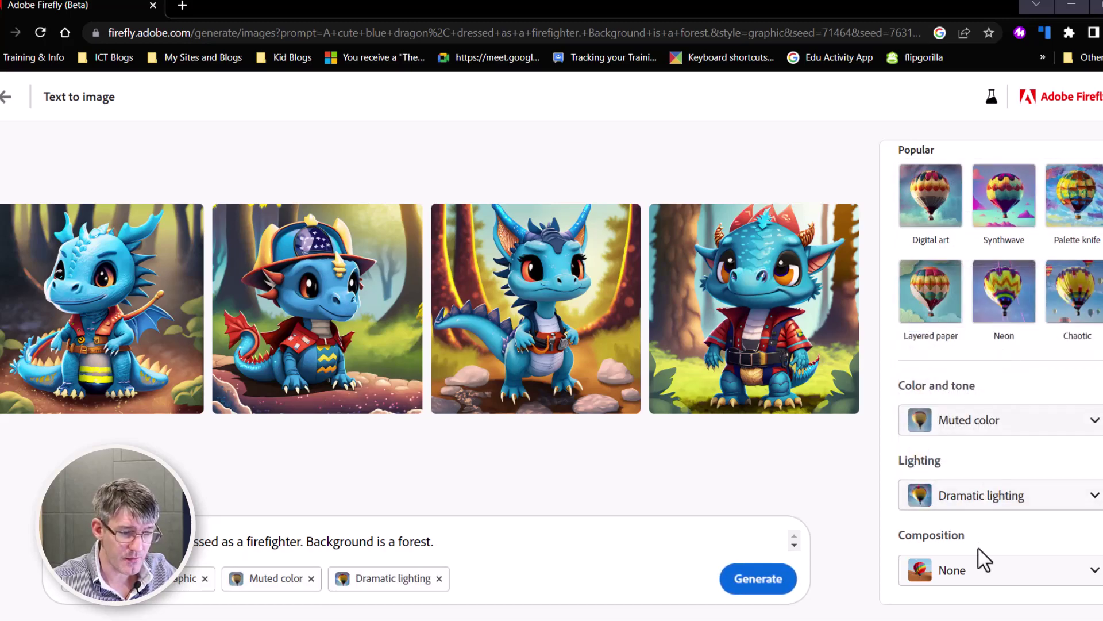
left_click(980, 571)
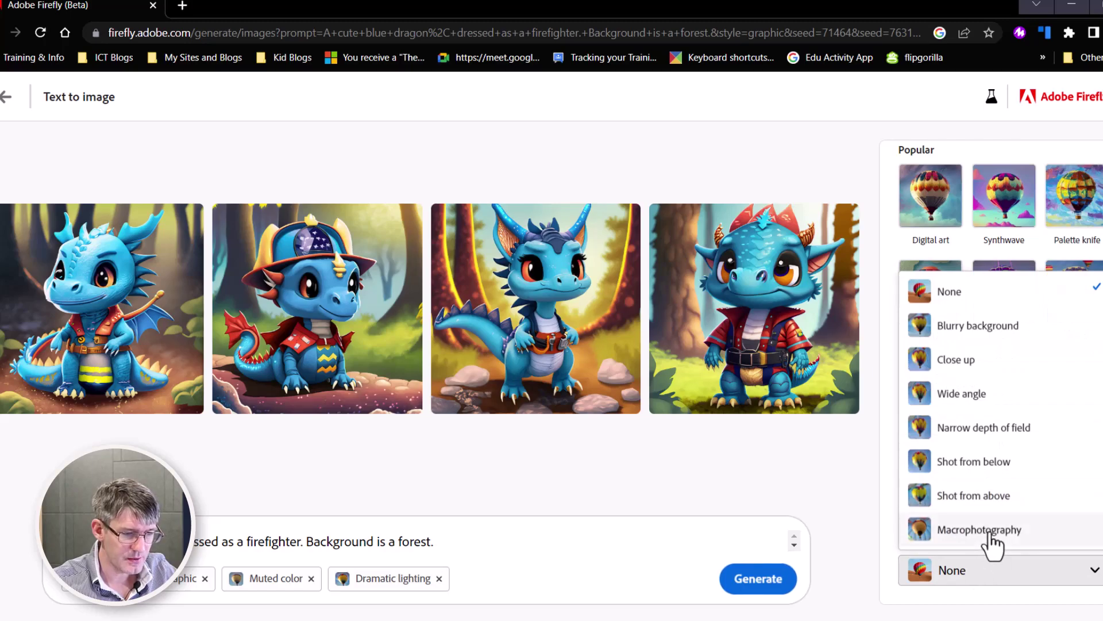
left_click(989, 495)
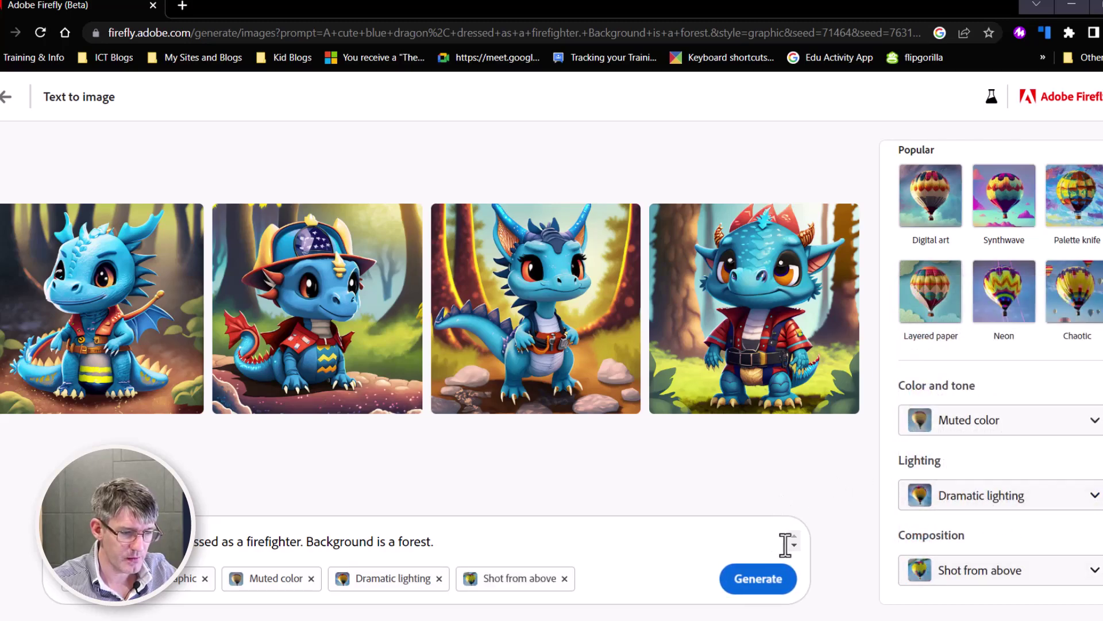
left_click(774, 589)
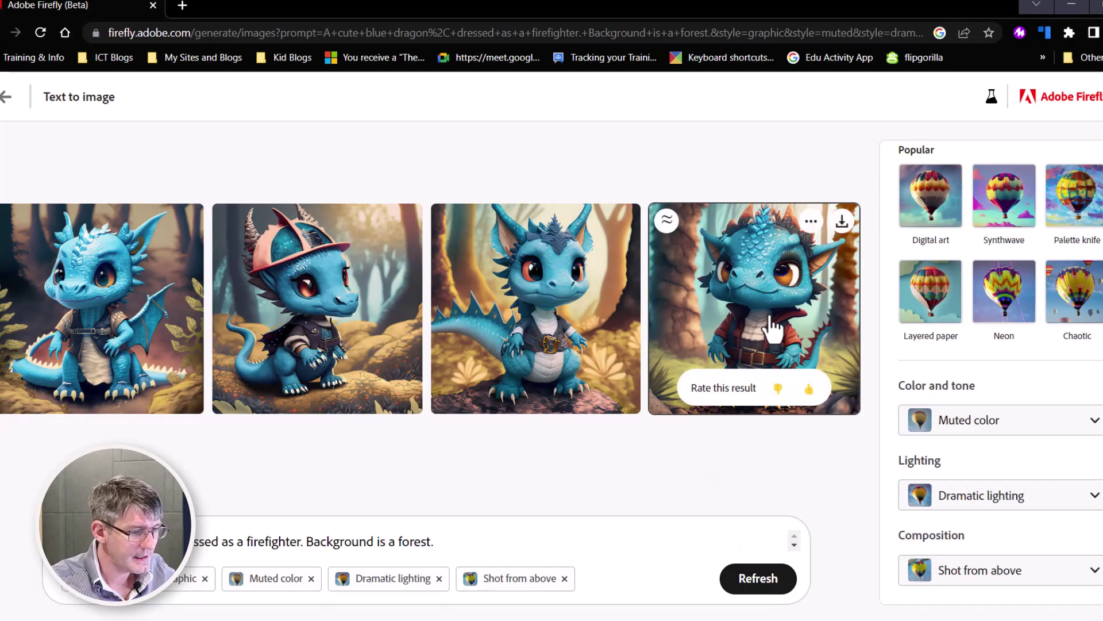
Open the fourth muted, dramatically lit dragon result in the enlarged viewer.
left_click(773, 329)
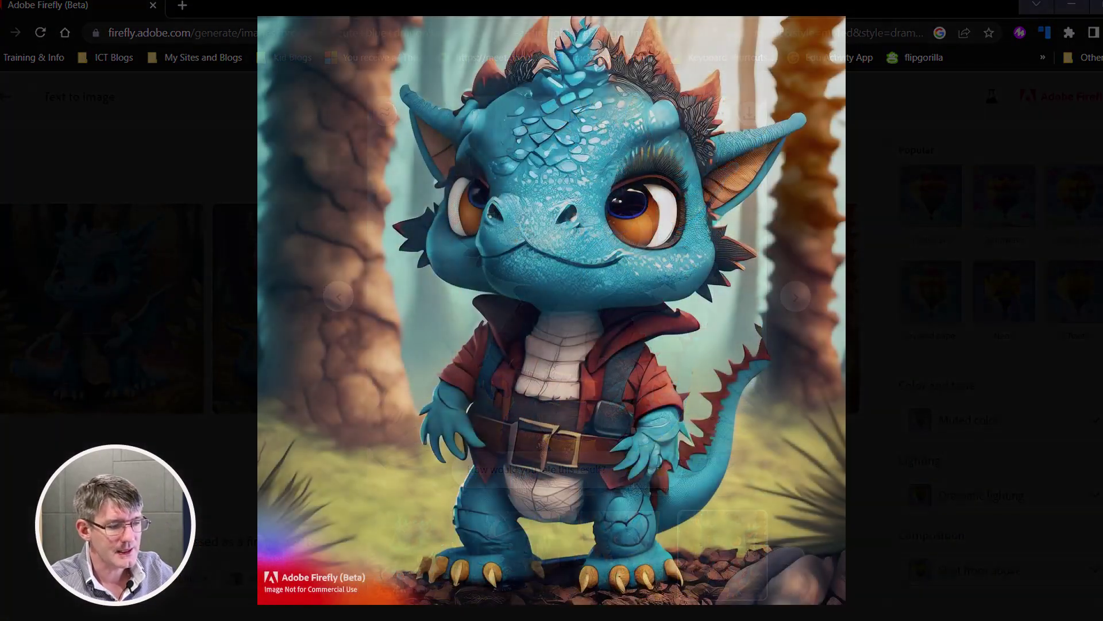